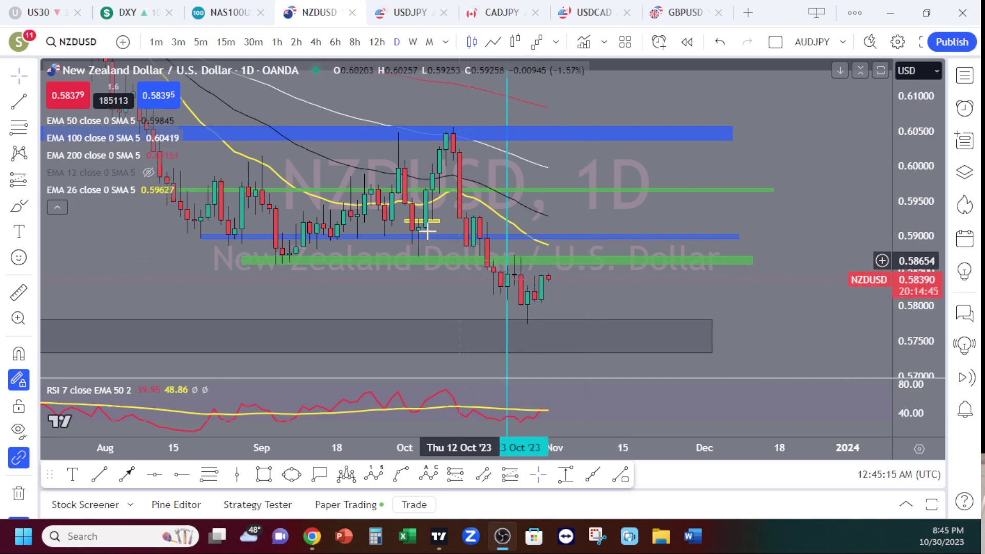
# - Draw an Elliott impulse wave on the daily chart with points (0) to (5) at about 0.5873, 0.5999, 0.5907, 0.6052, 0.5804 and 0.5866
pyautogui.moveTo(365, 294)
pyautogui.mouseDown()
pyautogui.moveTo(497, 345)
pyautogui.moveTo(603, 350)
pyautogui.moveTo(650, 330)
pyautogui.moveTo(758, 351)
pyautogui.moveTo(378, 308)
pyautogui.mouseUp()
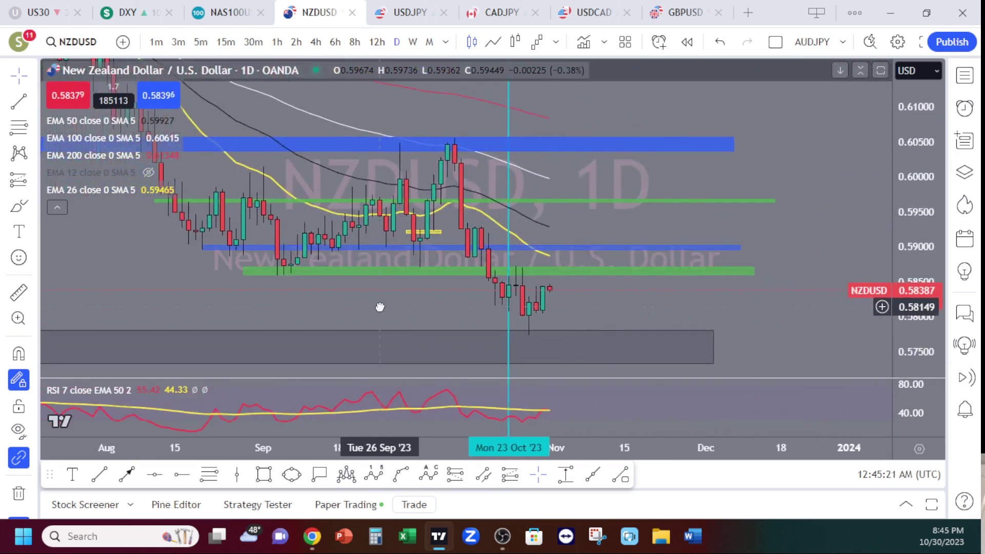
pyautogui.click(373, 476)
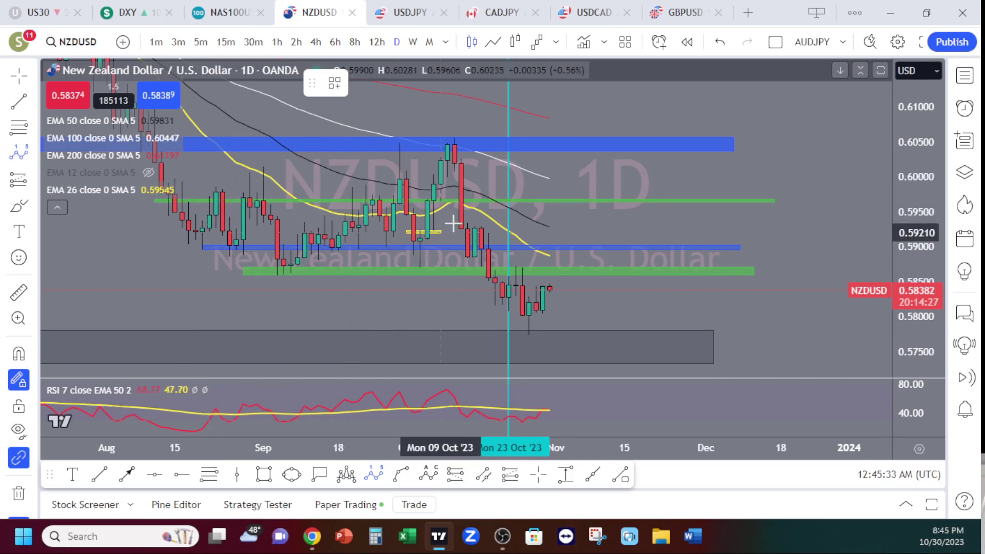
pyautogui.click(284, 266)
pyautogui.click(405, 177)
pyautogui.click(420, 241)
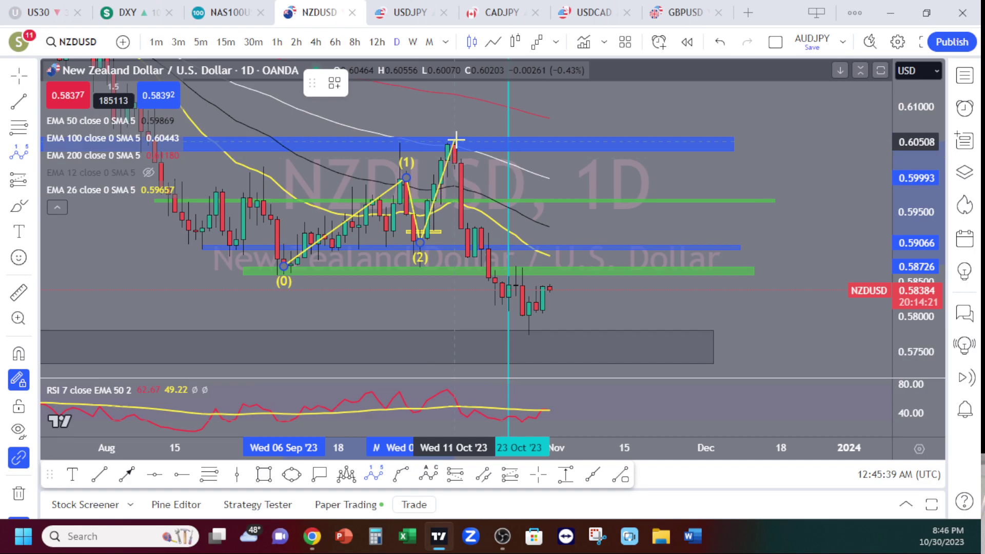
pyautogui.click(454, 139)
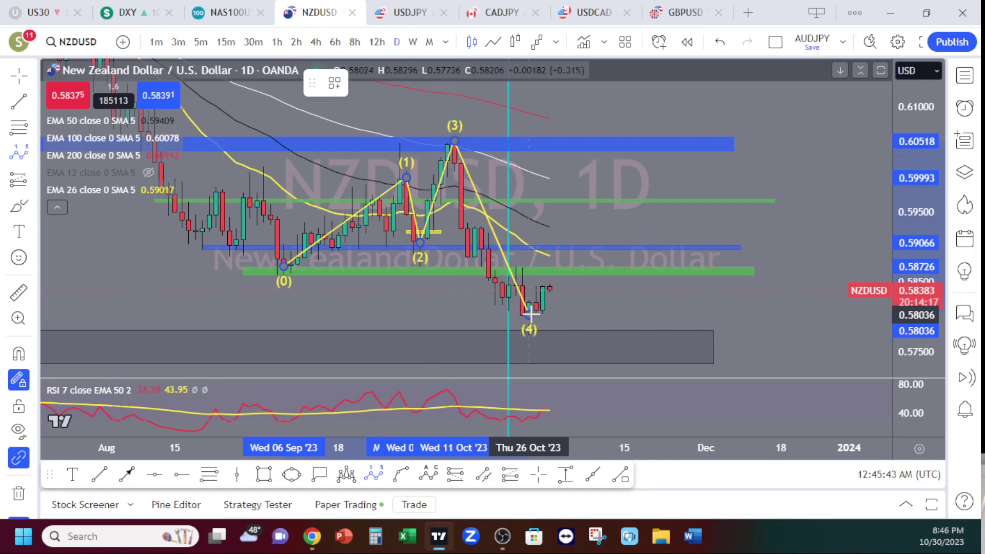
pyautogui.click(530, 314)
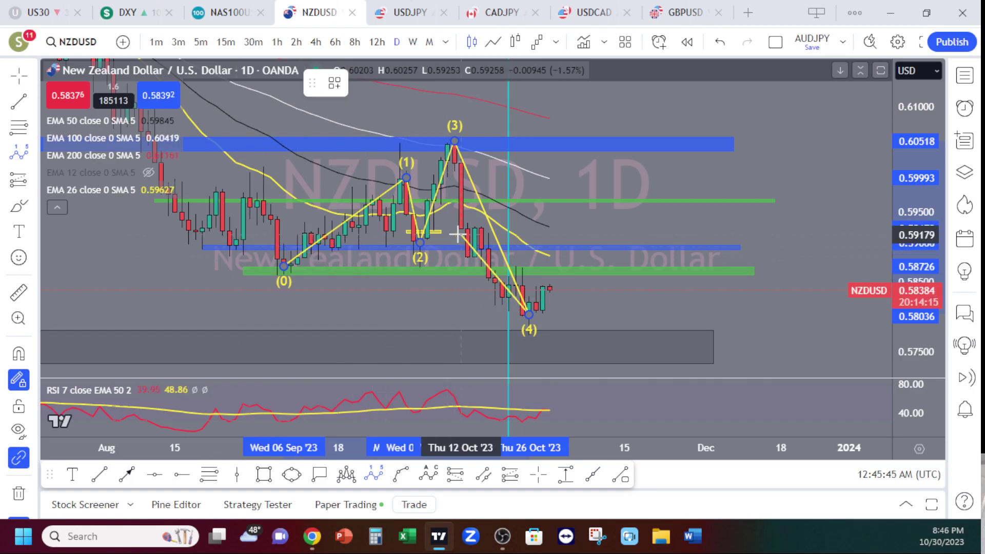
pyautogui.click(556, 270)
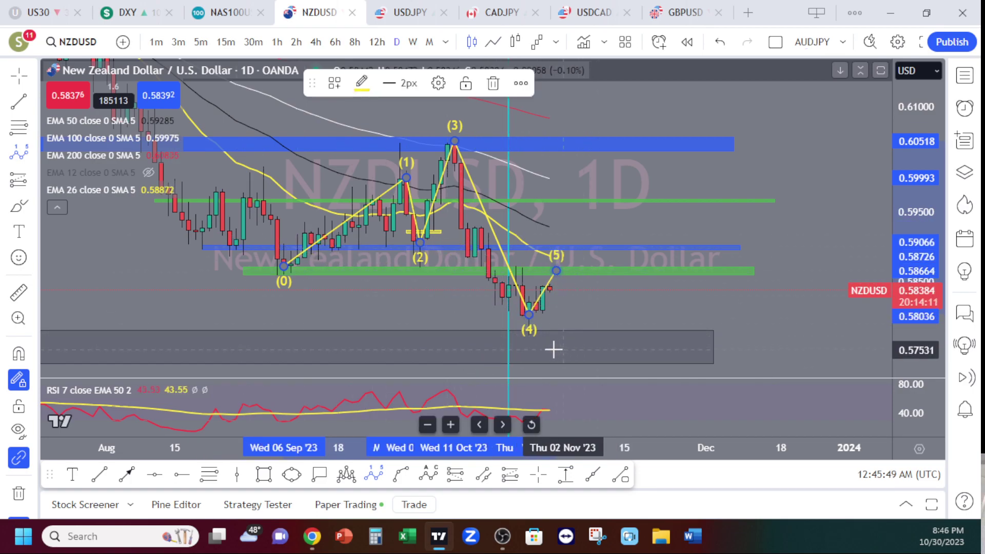
pyautogui.click(407, 370)
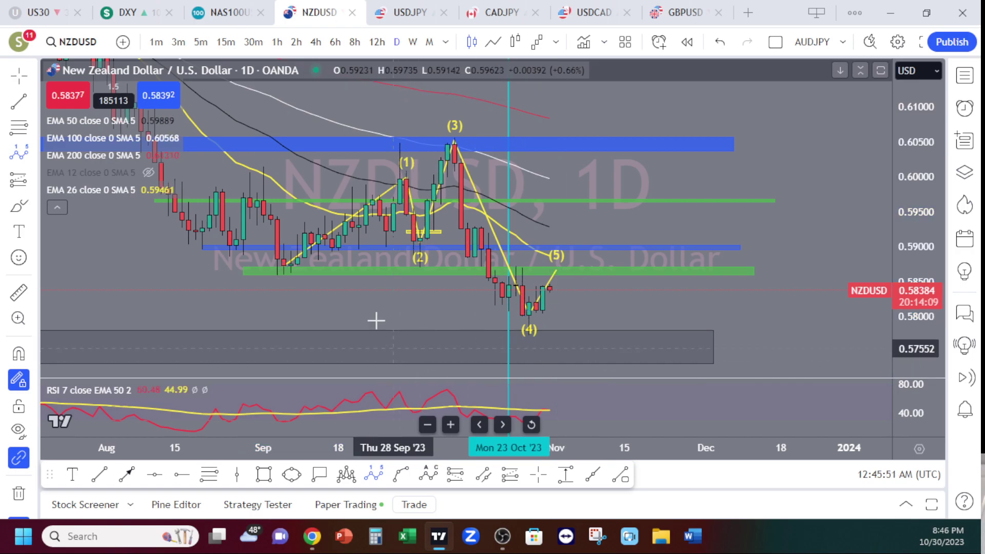
# - Draw a trend line from beside wave point (5) at about 0.5864 down into the grey zone at about 0.5763
pyautogui.click(104, 475)
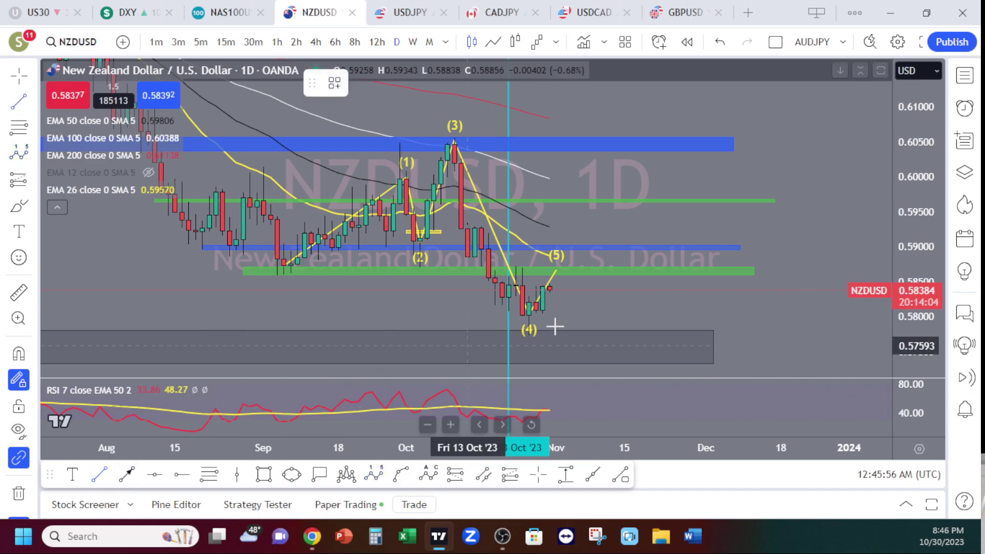
pyautogui.click(563, 272)
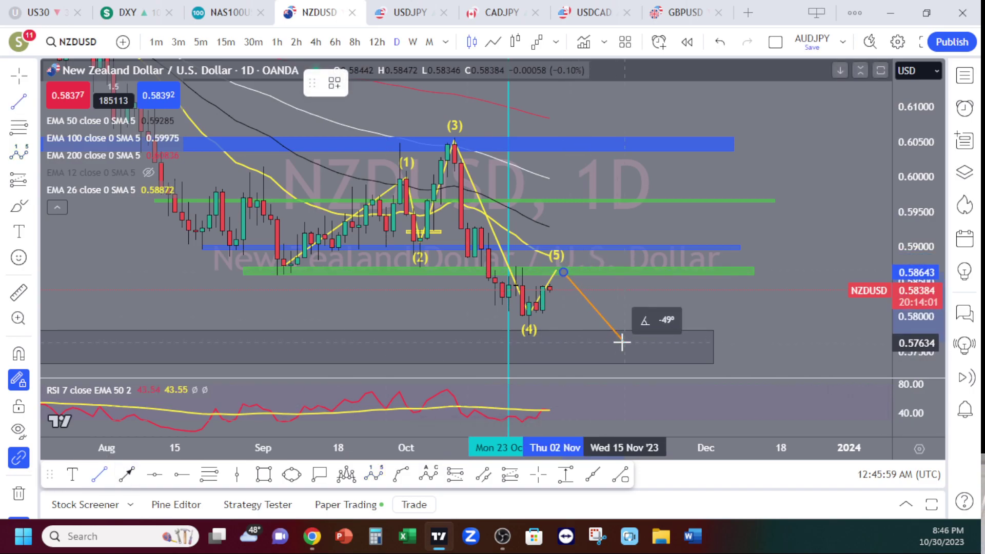
pyautogui.click(624, 343)
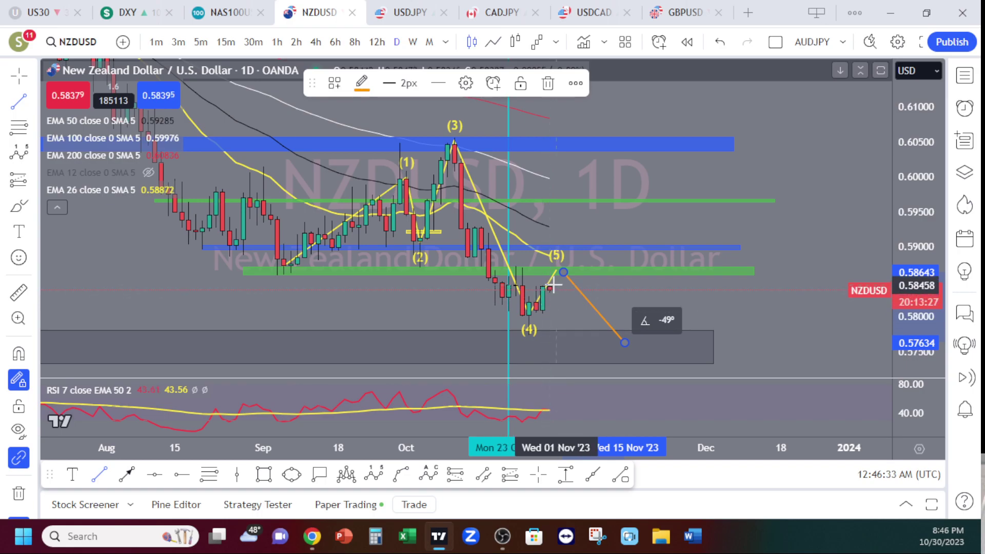
# - Examine the 4-hour chart between wave points (4) and (5) near the green zone
pyautogui.click(316, 42)
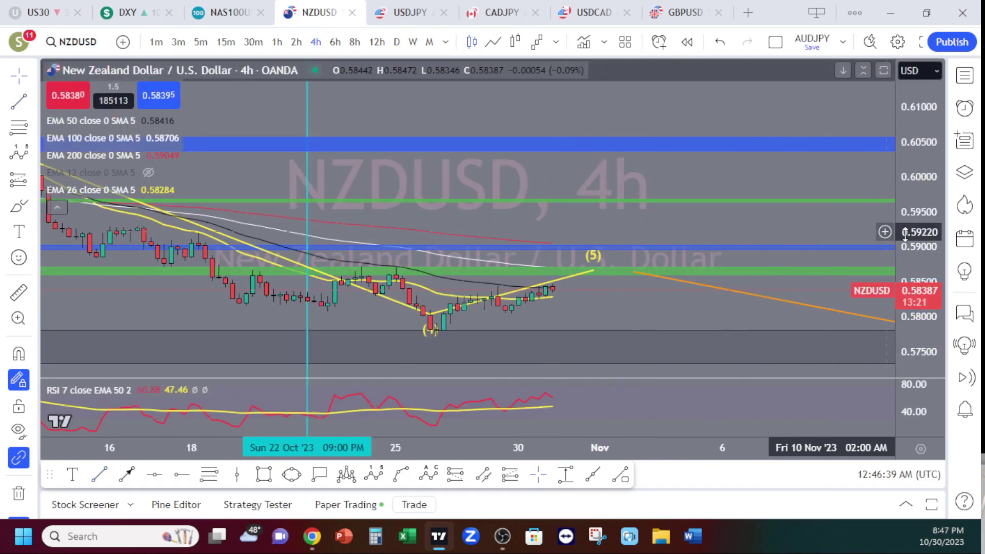
pyautogui.scroll(2, 905, 234)
pyautogui.scroll(2, 906, 234)
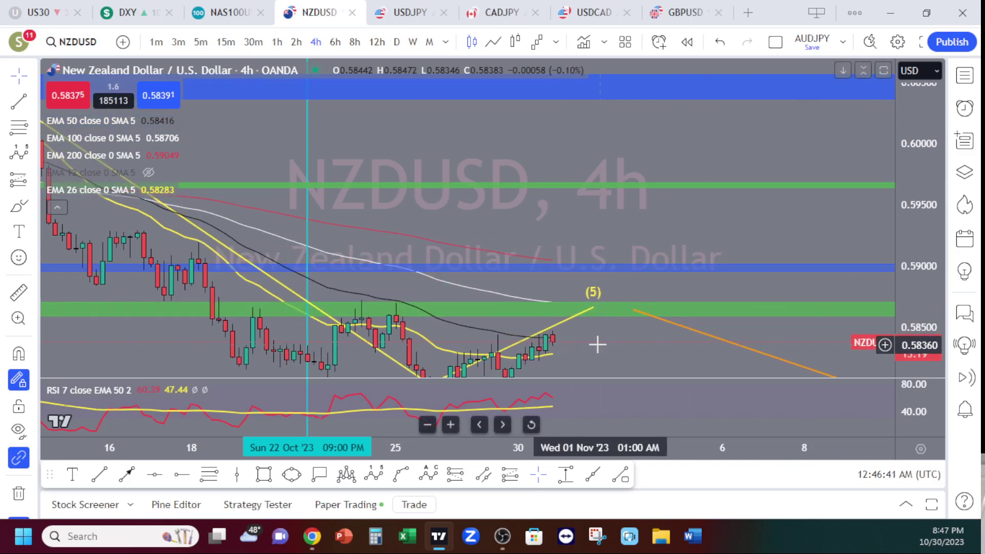
pyautogui.moveTo(605, 348); pyautogui.dragTo(637, 232)
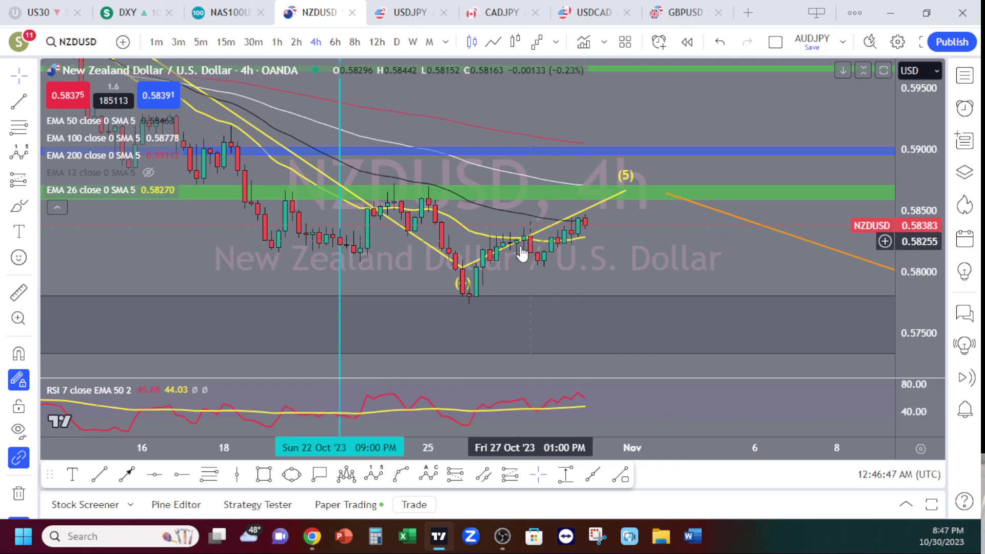
# - Move the vertical line to Mon 30 Oct '23 on the daily chart
pyautogui.click(396, 45)
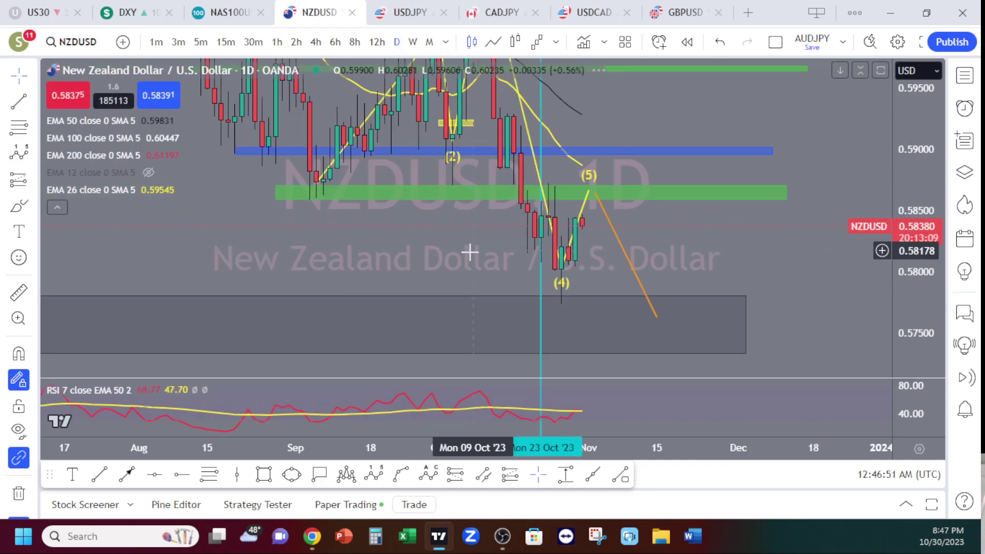
pyautogui.moveTo(549, 282); pyautogui.dragTo(574, 282)
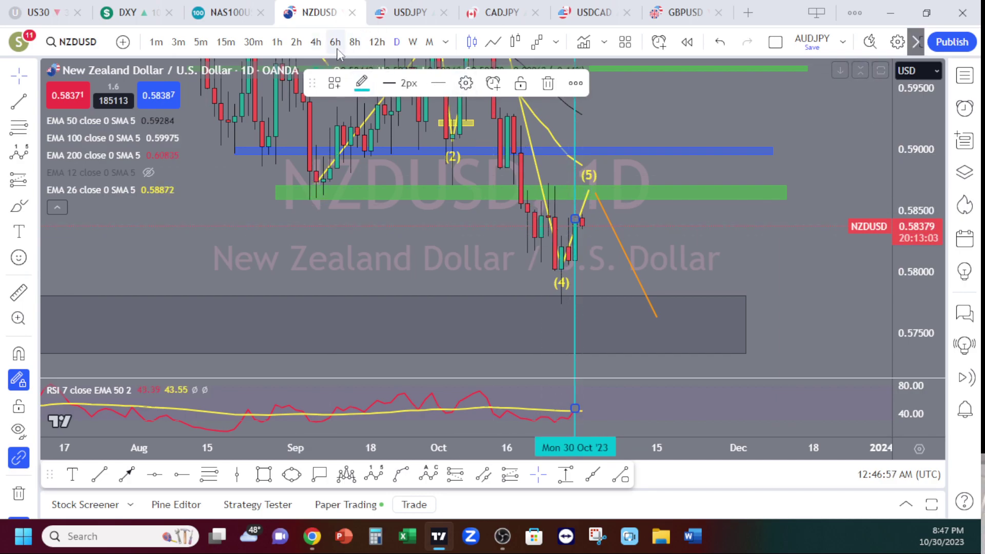
# - On the 4-hour chart, move the orange trend line so that it starts at wave point (5)
pyautogui.click(316, 42)
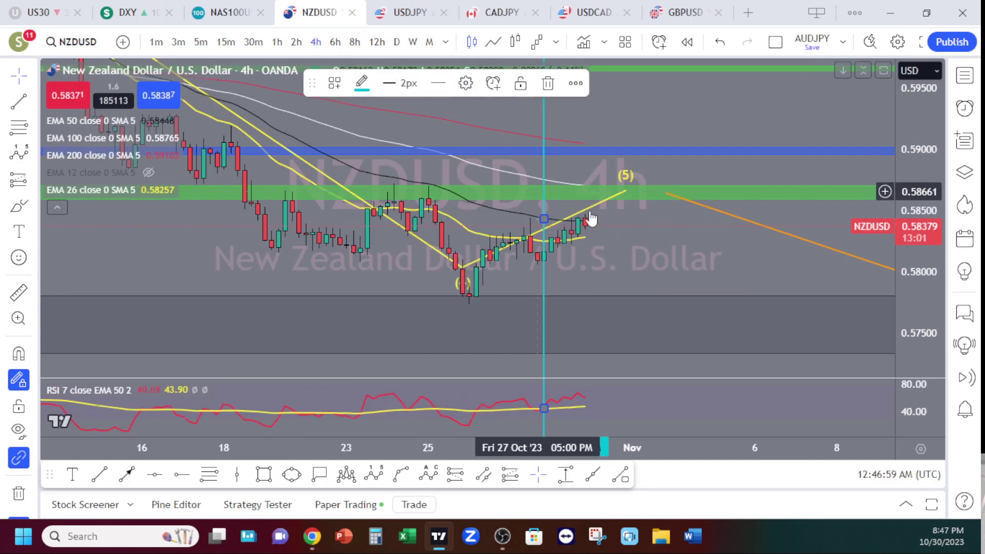
pyautogui.moveTo(676, 258); pyautogui.dragTo(523, 286)
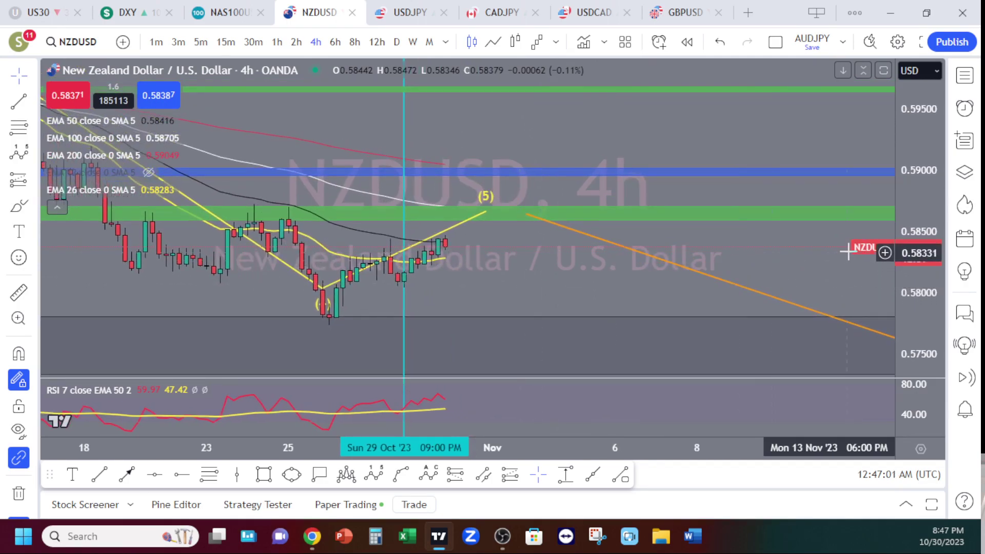
pyautogui.moveTo(891, 241); pyautogui.dragTo(891, 221)
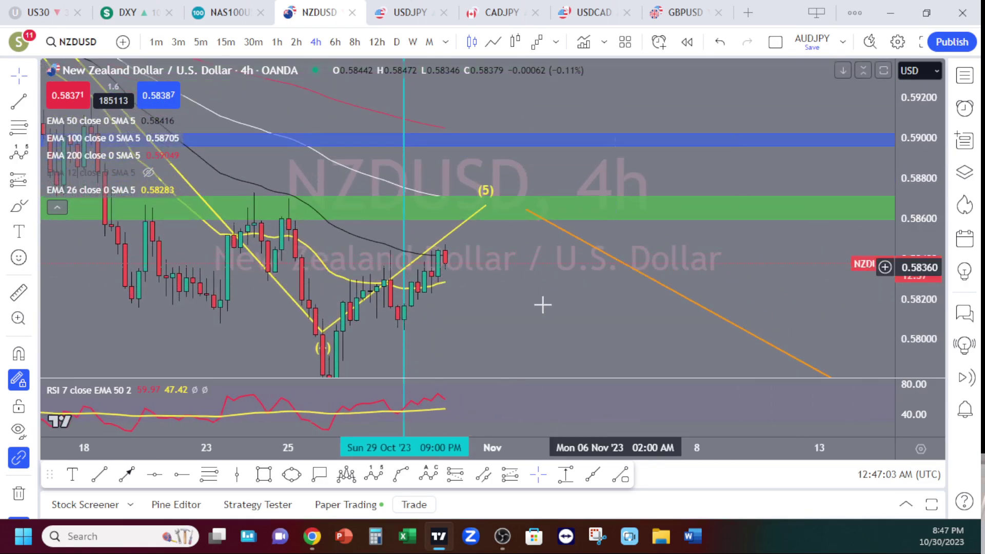
pyautogui.moveTo(510, 268); pyautogui.dragTo(535, 203)
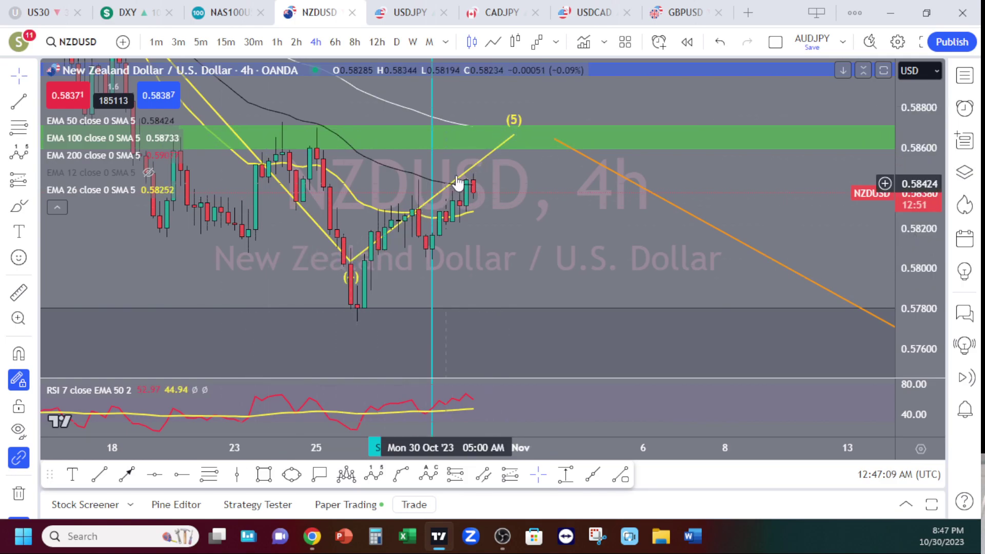
pyautogui.click(509, 145)
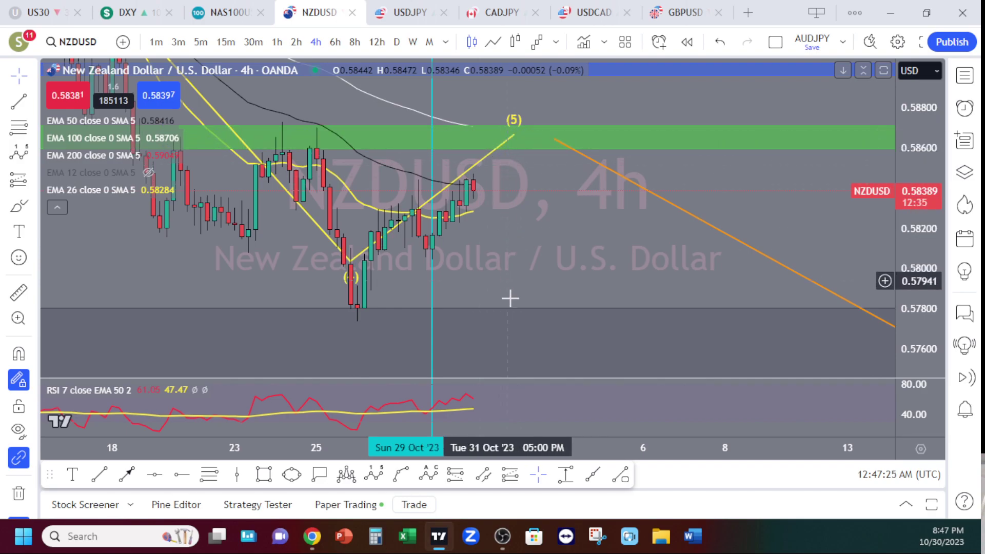
pyautogui.moveTo(769, 262); pyautogui.dragTo(725, 251)
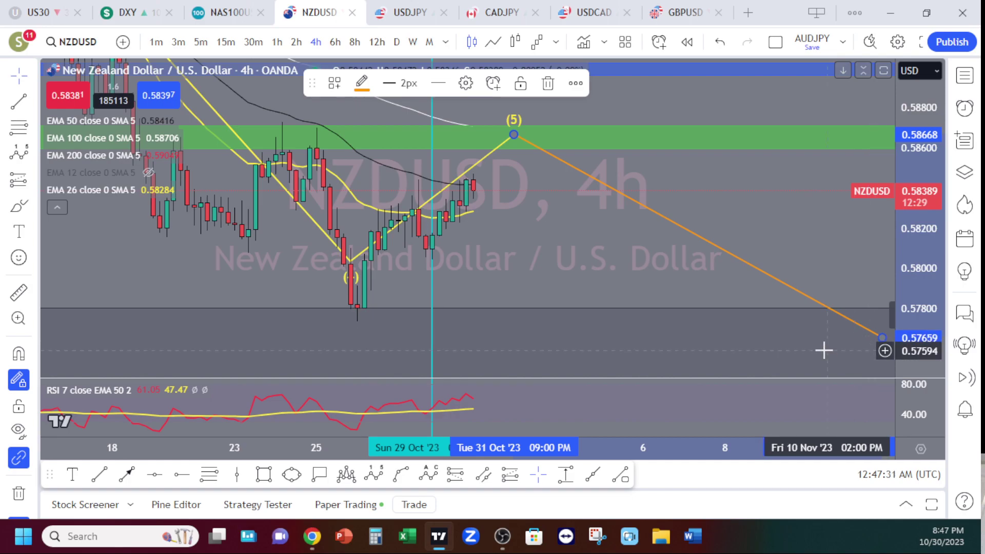
pyautogui.click(709, 305)
pyautogui.moveTo(710, 303); pyautogui.dragTo(708, 309)
pyautogui.click(721, 43)
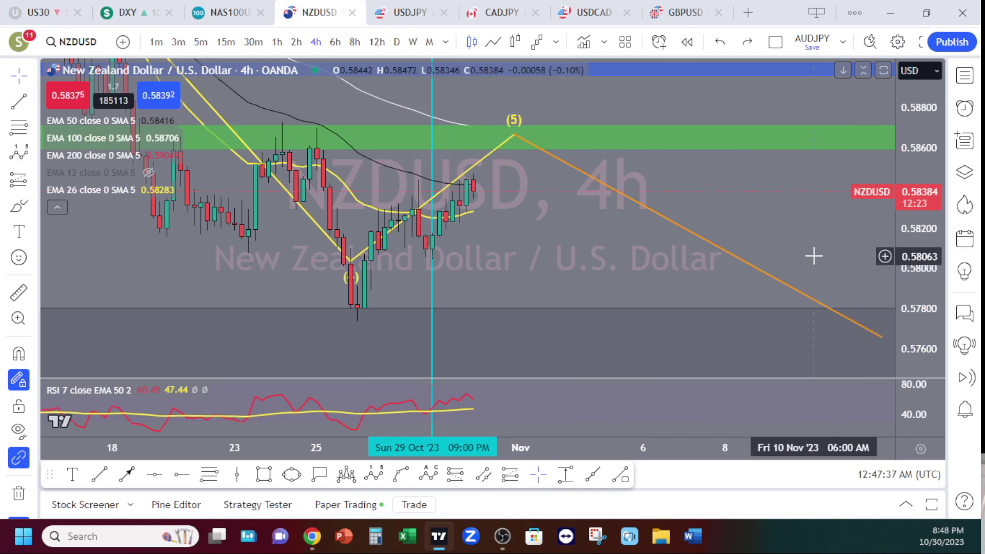
# - Steepen the orange trend line by moving its lower end to an earlier date in the grey zone, at about 0.5760
pyautogui.moveTo(814, 253); pyautogui.dragTo(717, 249)
pyautogui.moveTo(792, 332); pyautogui.dragTo(548, 347)
pyautogui.click(599, 222)
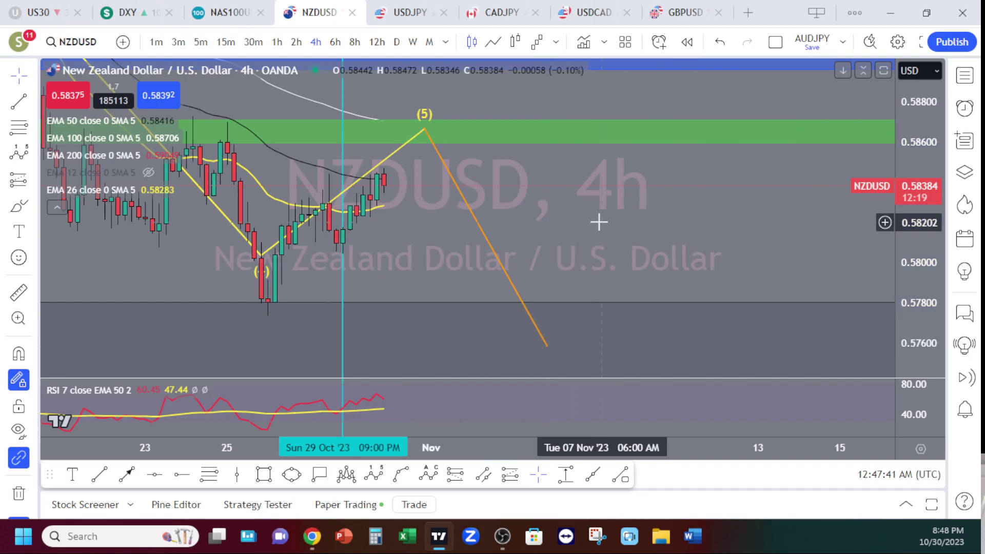
pyautogui.moveTo(601, 221); pyautogui.dragTo(786, 248)
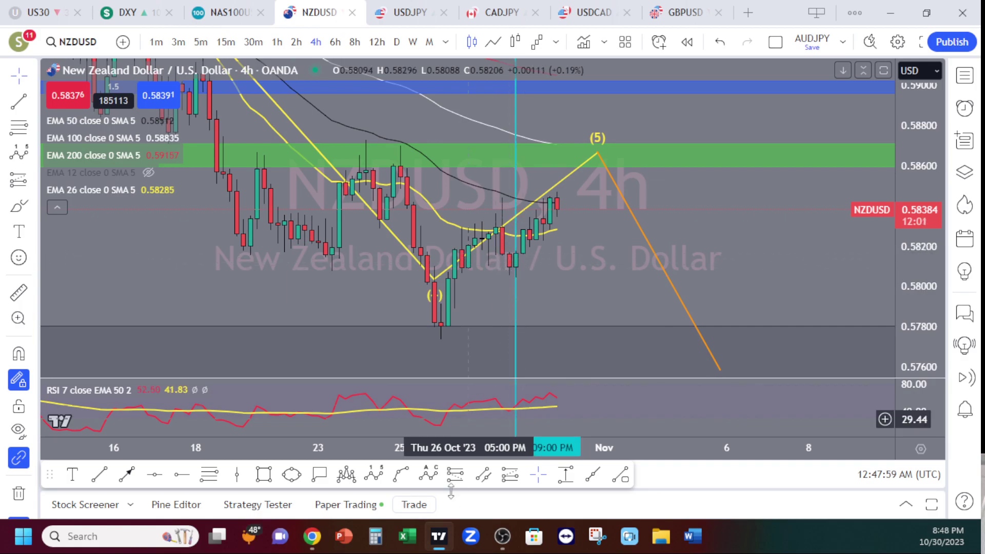
# - Draw a small ellipse around the candles at the swing low beside the vertical line
pyautogui.click(291, 475)
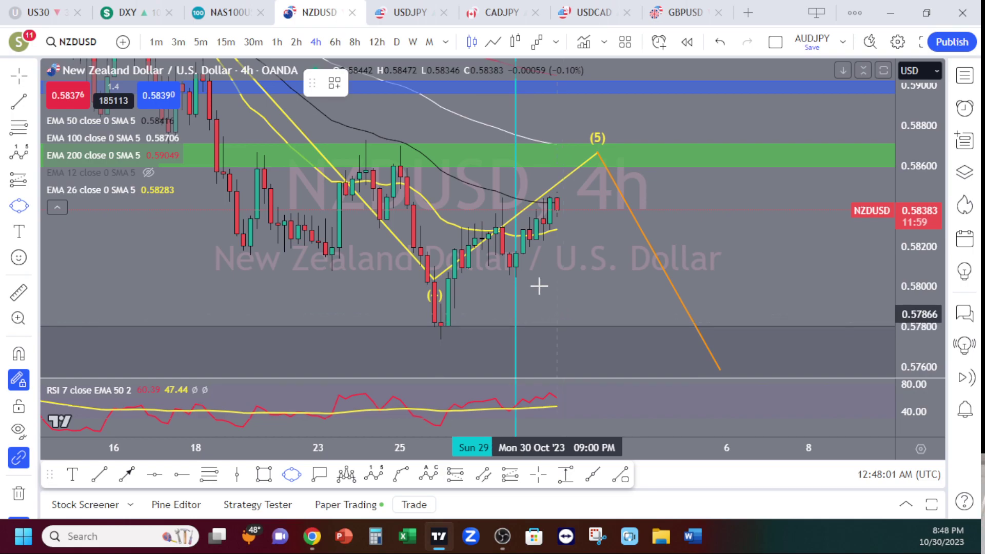
pyautogui.click(516, 272)
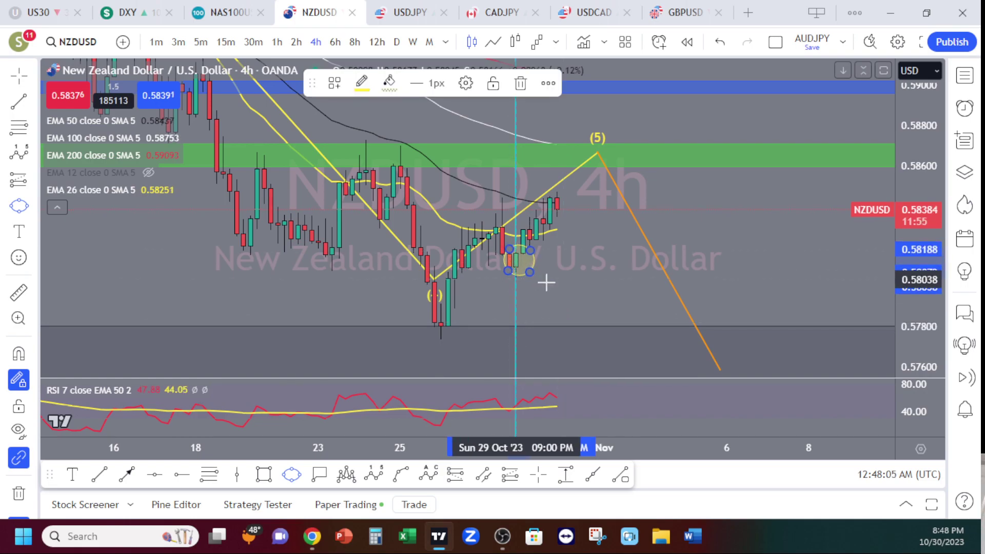
pyautogui.click(584, 279)
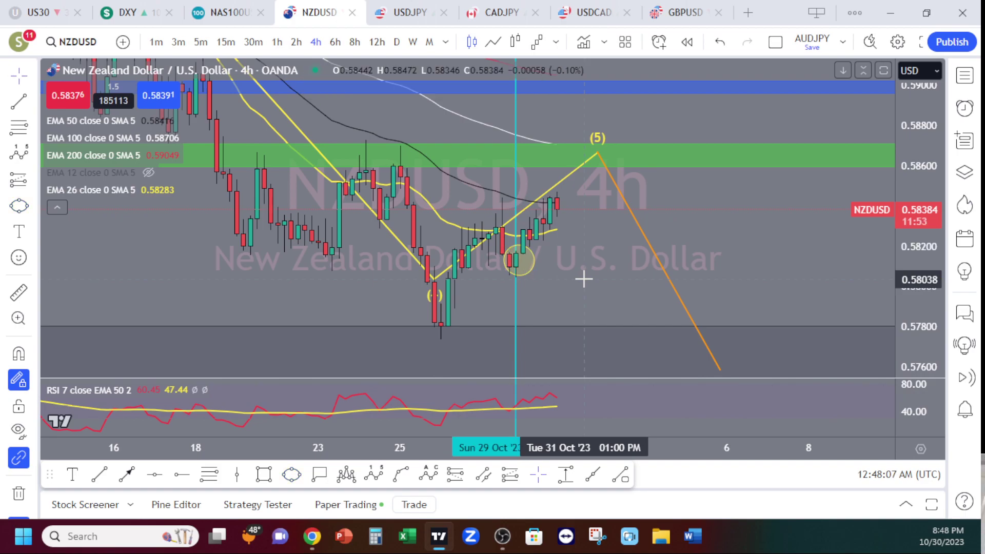
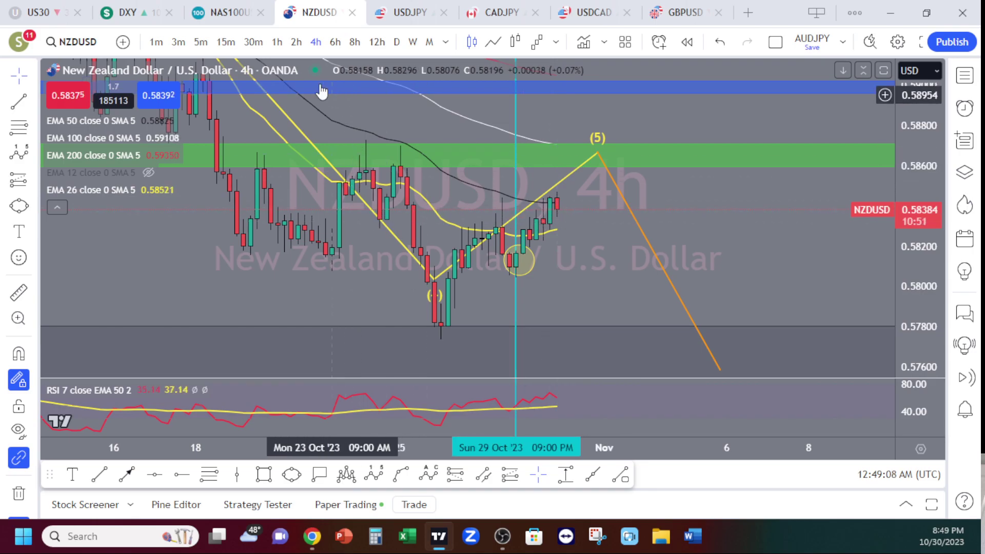
# - Examine price around the circled low and the moving averages on the 1-hour chart, comparing it with the 4-hour chart
pyautogui.click(277, 42)
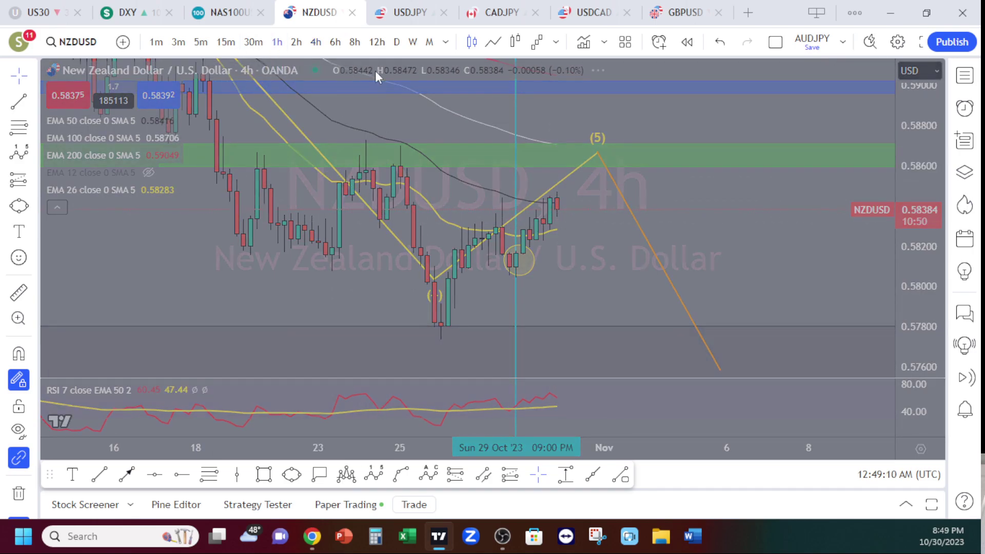
pyautogui.moveTo(923, 202); pyautogui.dragTo(923, 185)
pyautogui.moveTo(499, 307); pyautogui.dragTo(593, 279)
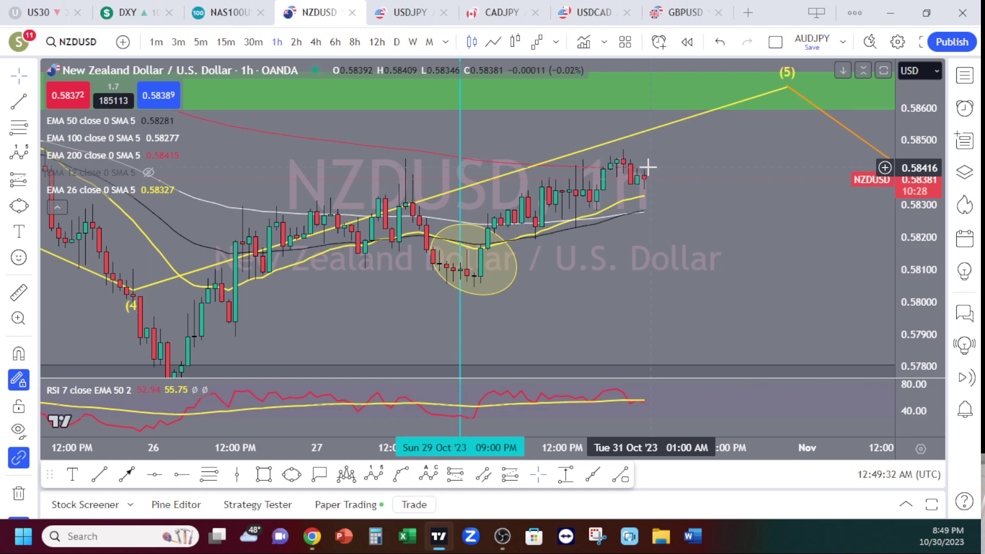
pyautogui.click(316, 43)
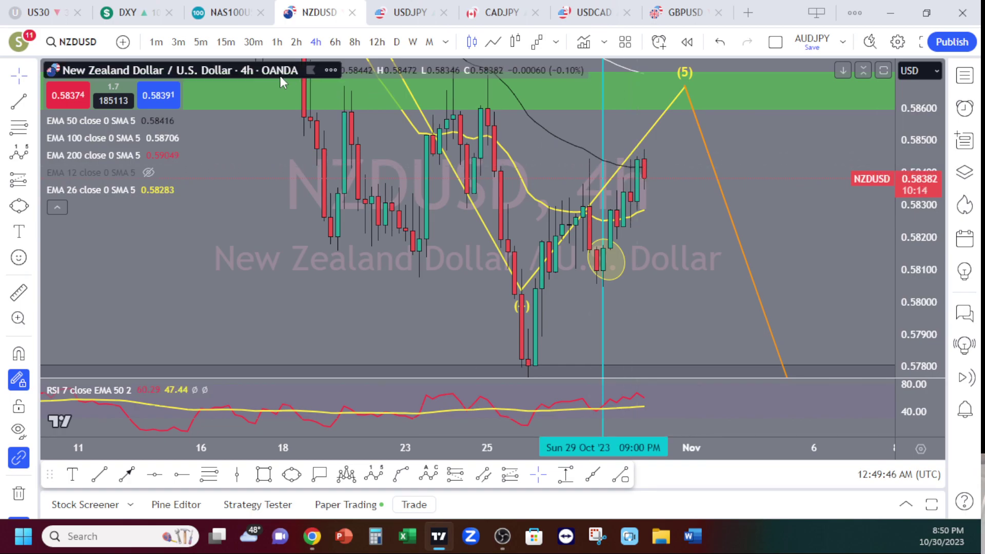
pyautogui.click(277, 41)
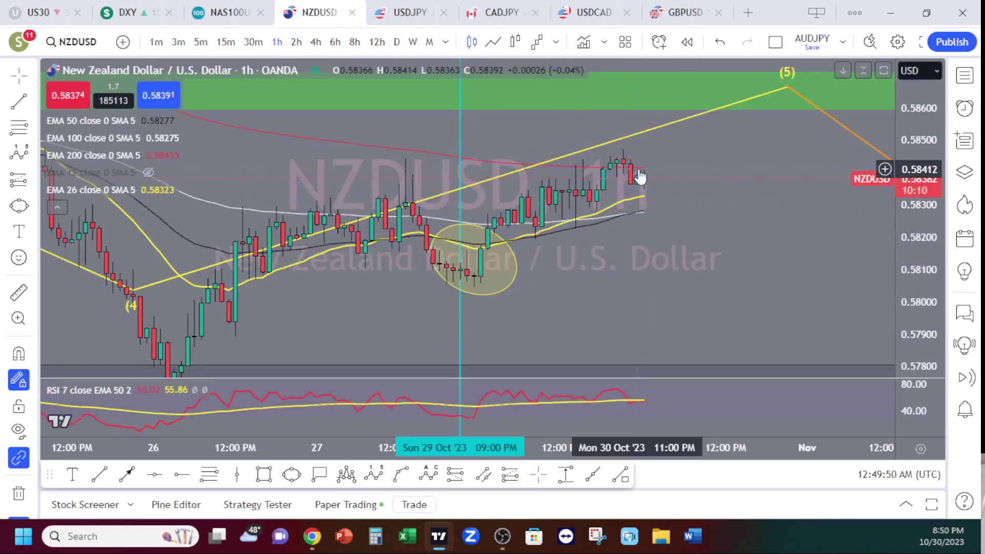
pyautogui.moveTo(896, 220); pyautogui.dragTo(902, 234)
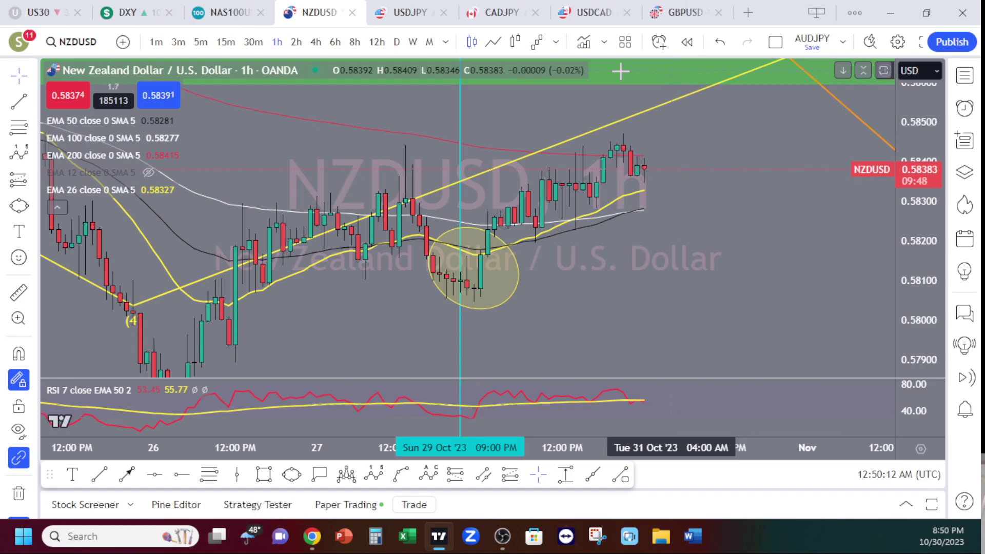
# - Switch the chart to the 30-minute timeframe and enlarge the price scale to inspect the latest candles
pyautogui.click(253, 42)
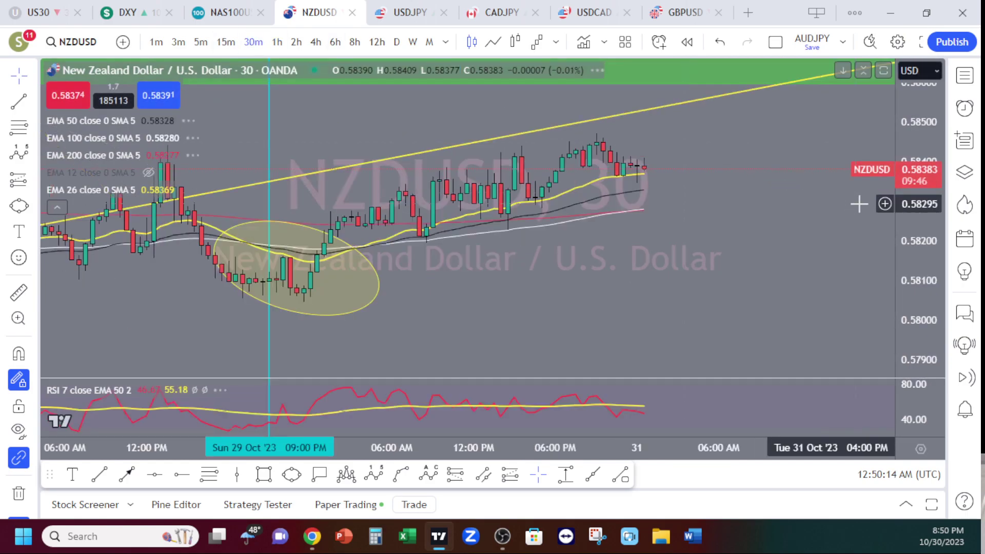
pyautogui.moveTo(922, 207); pyautogui.dragTo(921, 183)
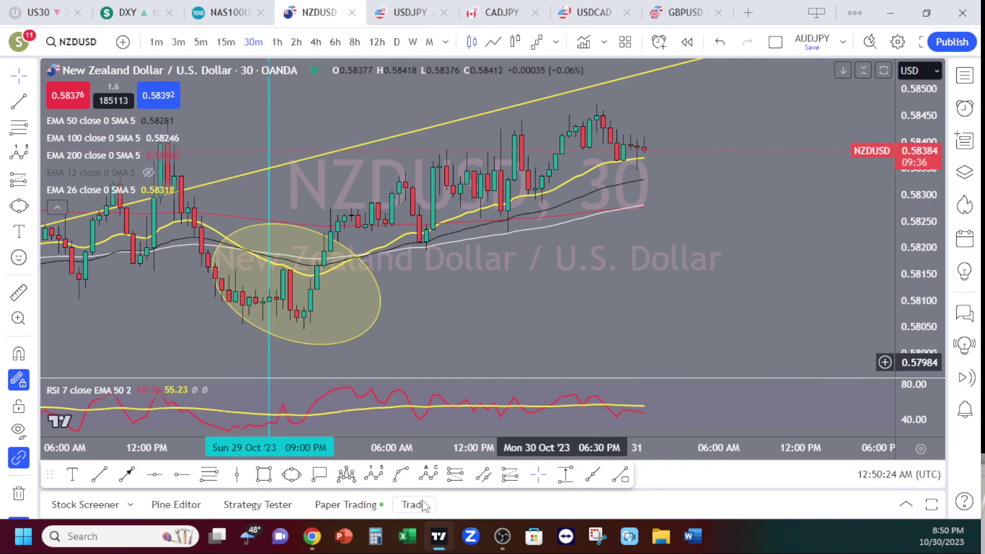
# - Draw a small ellipse around the latest candles on the 30-minute chart and widen it to enclose them on the 1-hour chart
pyautogui.click(295, 479)
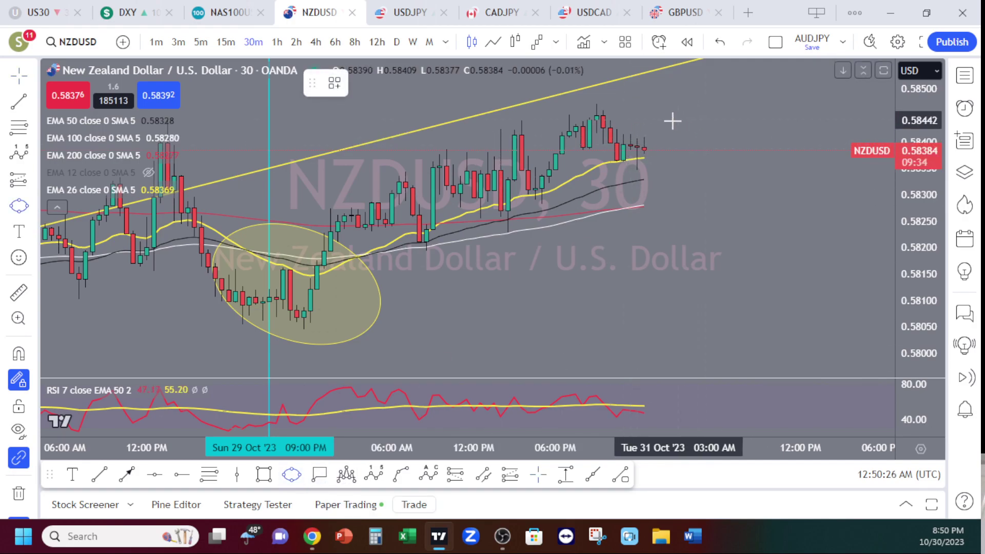
pyautogui.moveTo(624, 135)
pyautogui.mouseDown()
pyautogui.moveTo(650, 154)
pyautogui.moveTo(636, 161)
pyautogui.mouseUp()
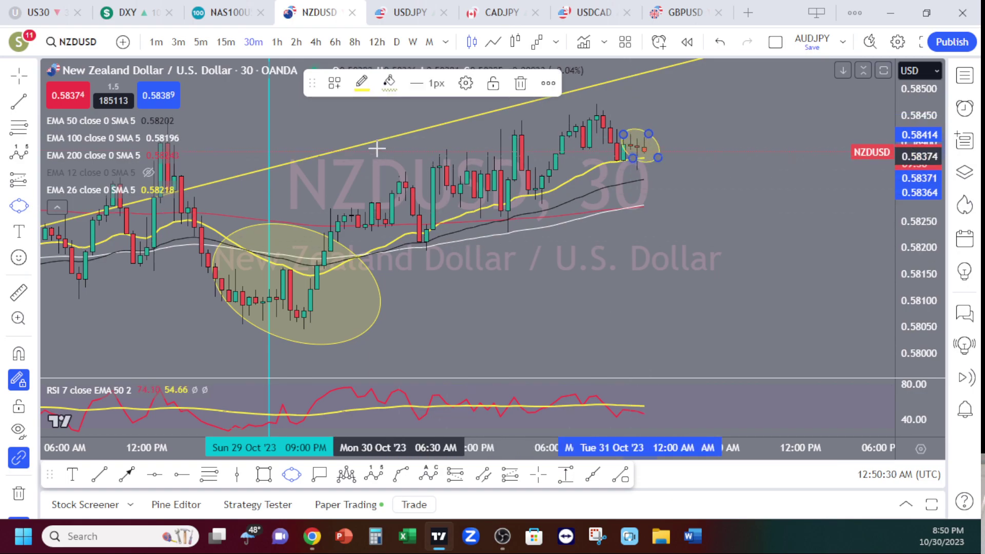
pyautogui.click(284, 41)
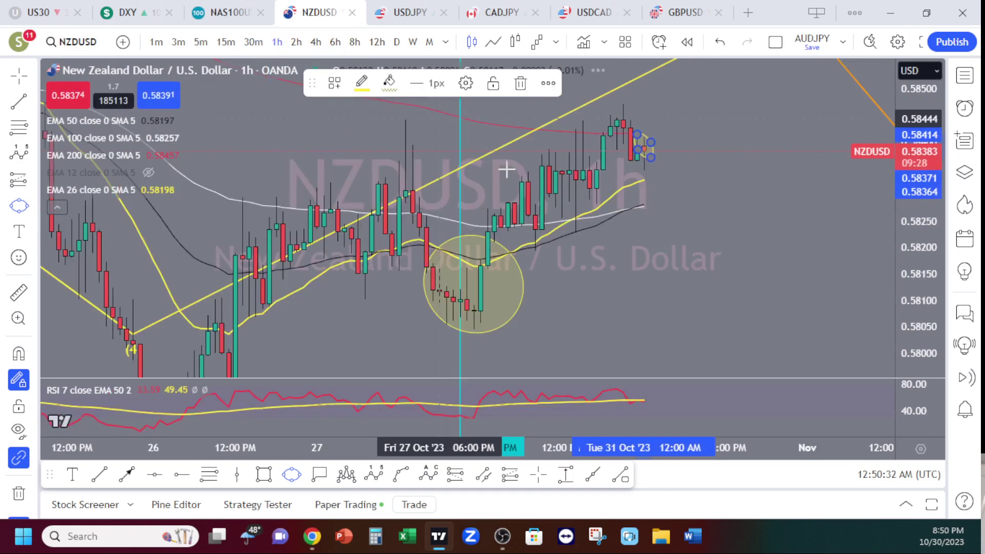
pyautogui.click(669, 140)
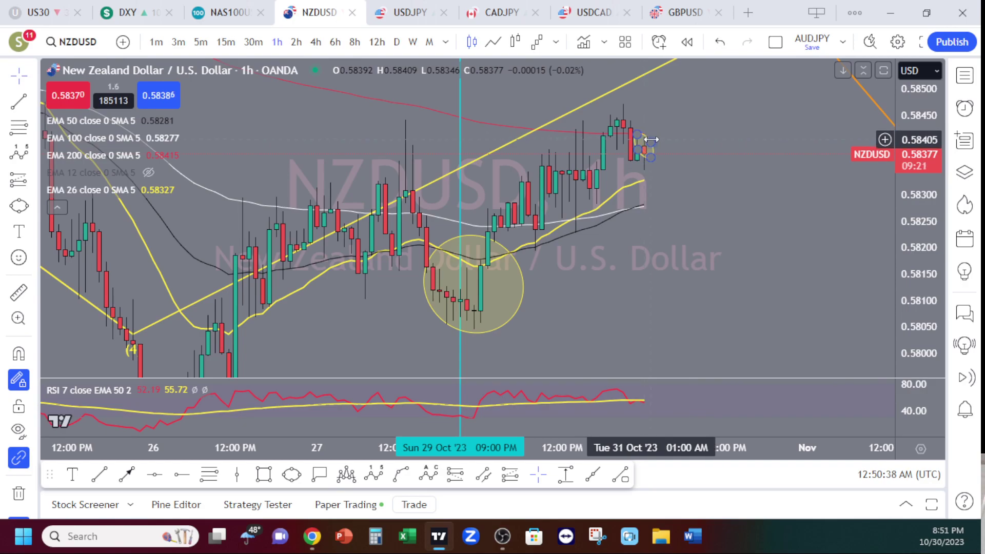
pyautogui.click(658, 139)
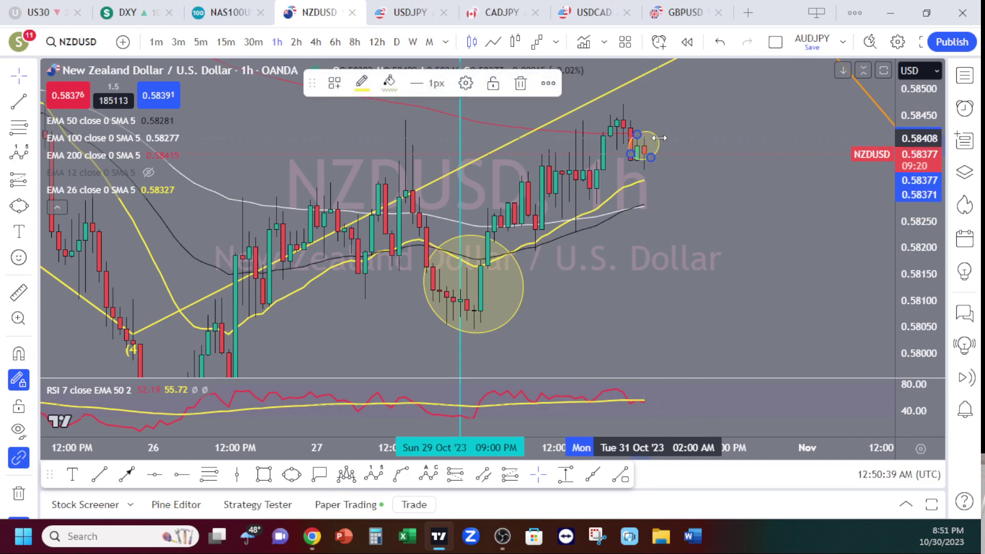
pyautogui.click(681, 216)
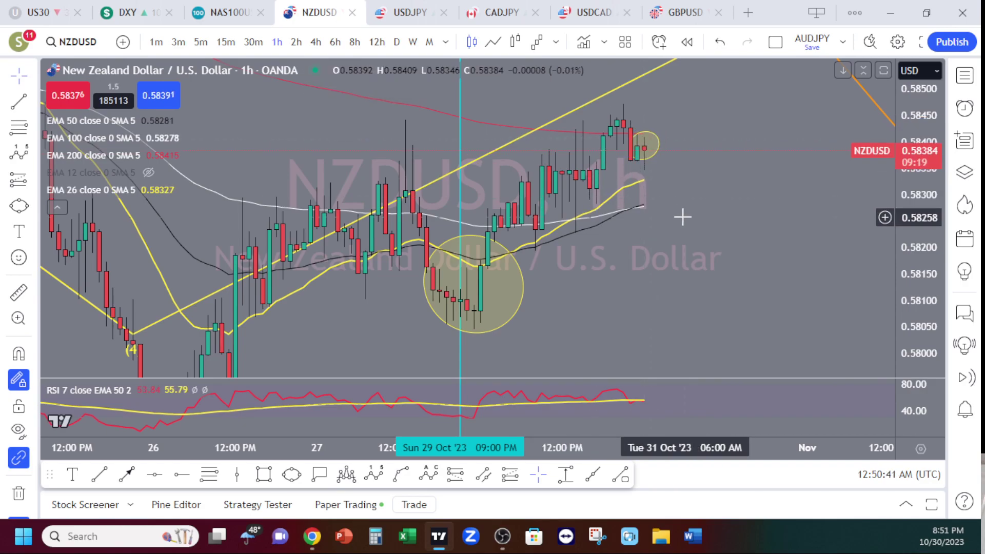
# - Compare the circled latest candles with the moving averages on the 30-minute, 1-hour and 4-hour charts, including the wider 4-hour price range
pyautogui.click(253, 42)
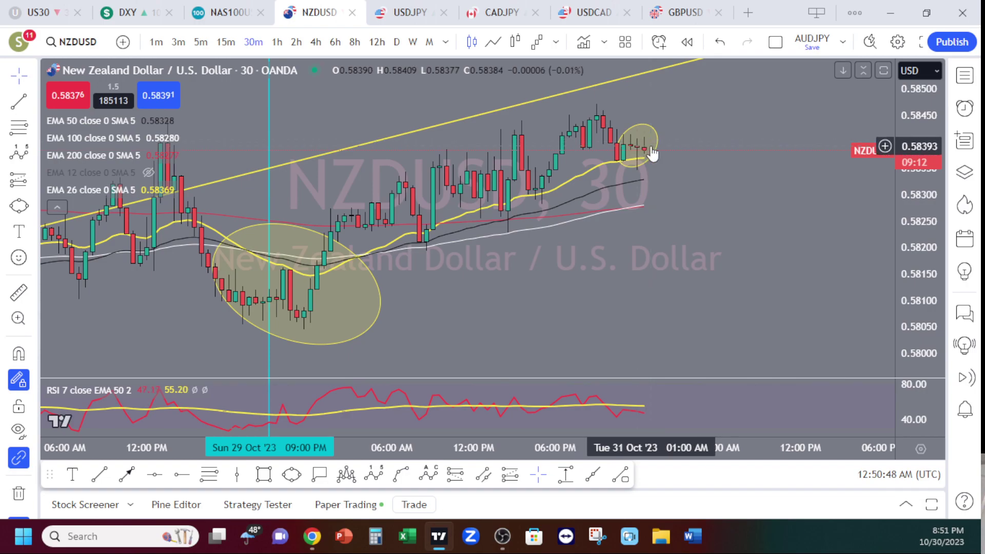
pyautogui.click(277, 42)
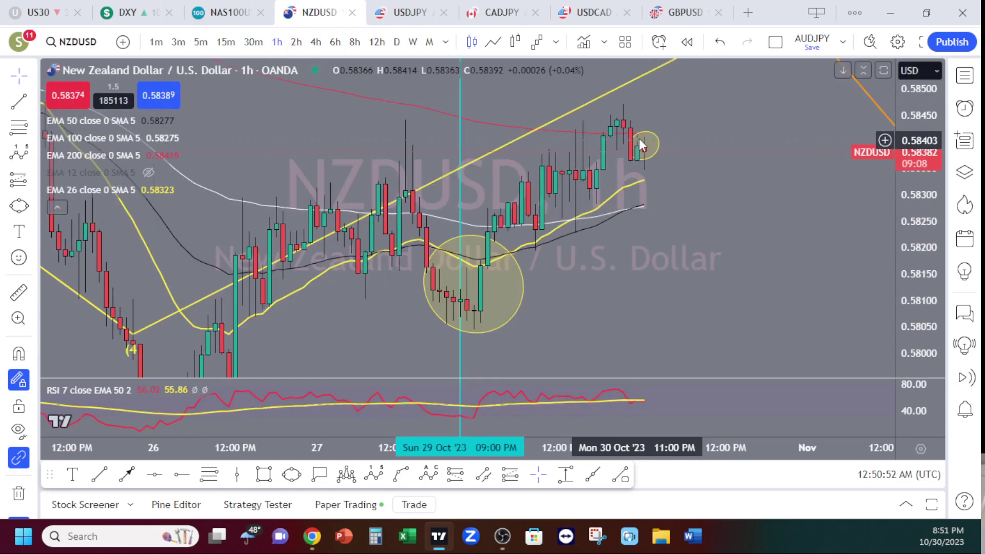
pyautogui.click(316, 43)
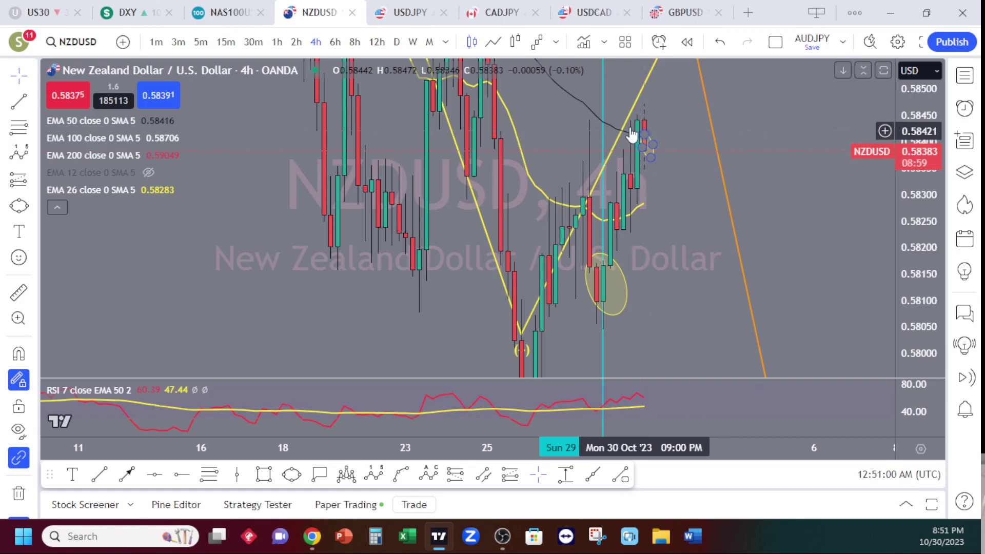
pyautogui.moveTo(913, 187); pyautogui.dragTo(913, 211)
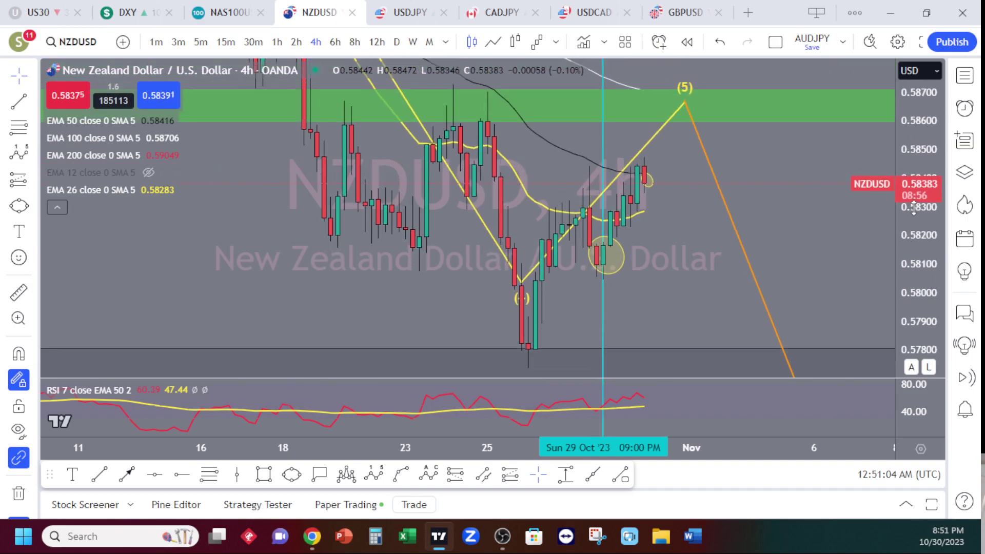